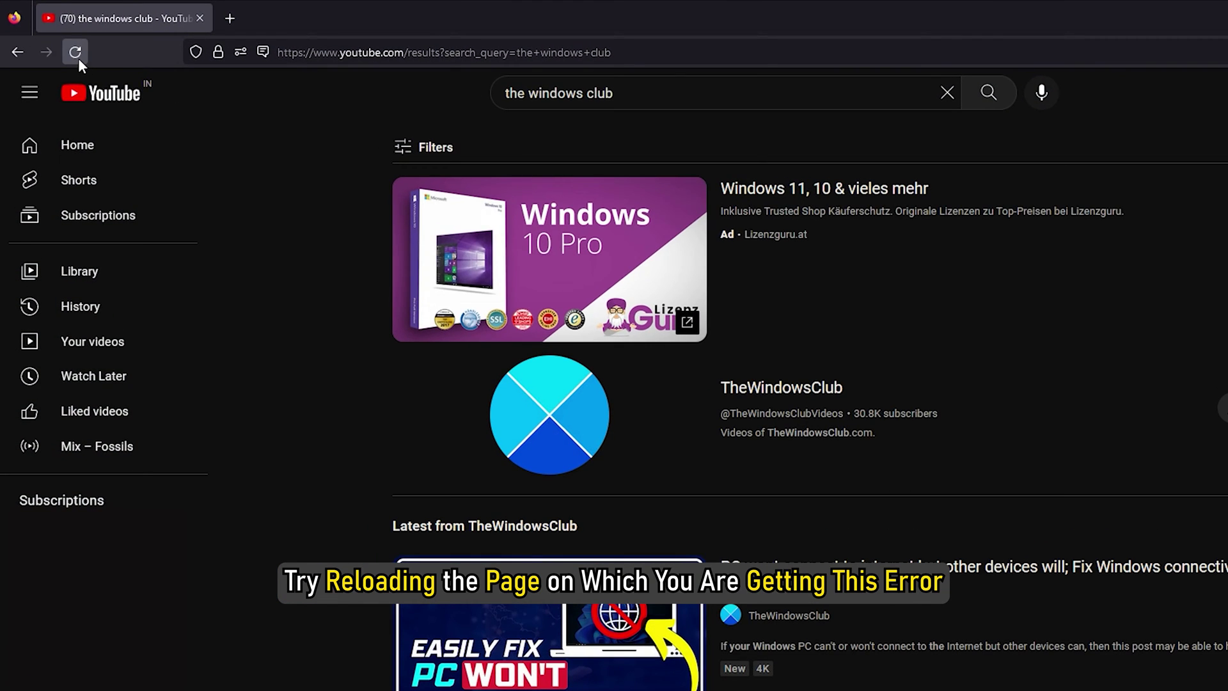
Reload the YouTube search results page, then close the Firefox window.
{"action": "left_click", "coordinate": [76, 57]}
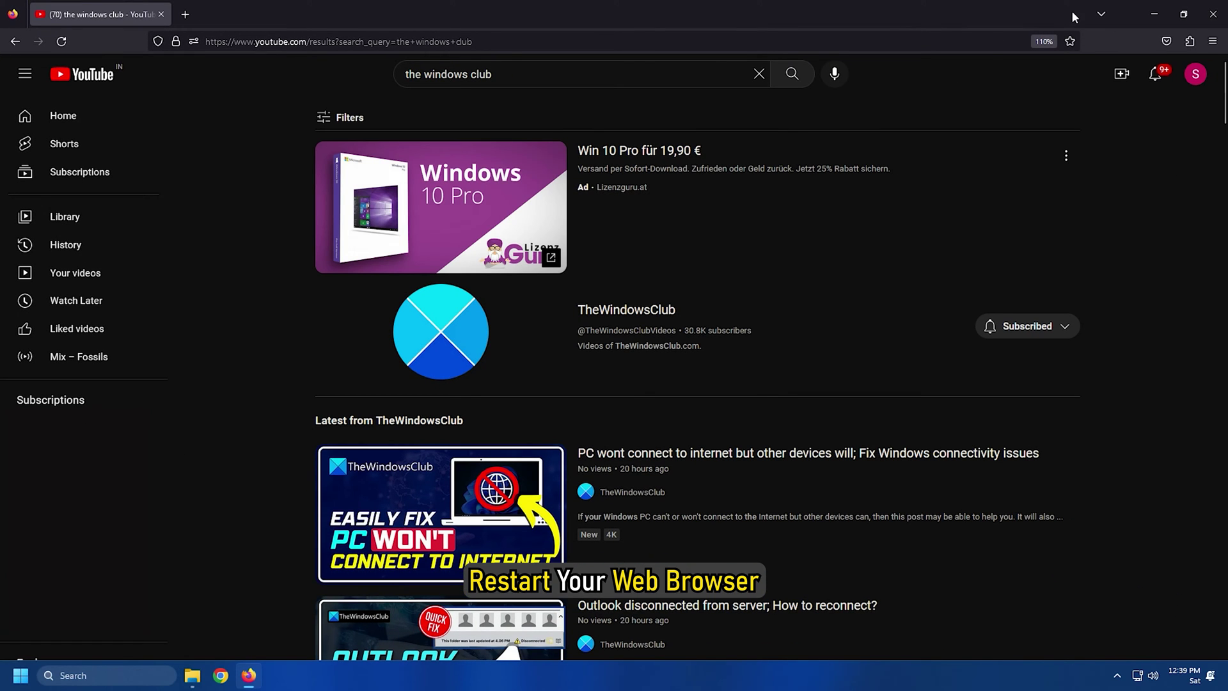
{"action": "left_click", "coordinate": [1214, 16]}
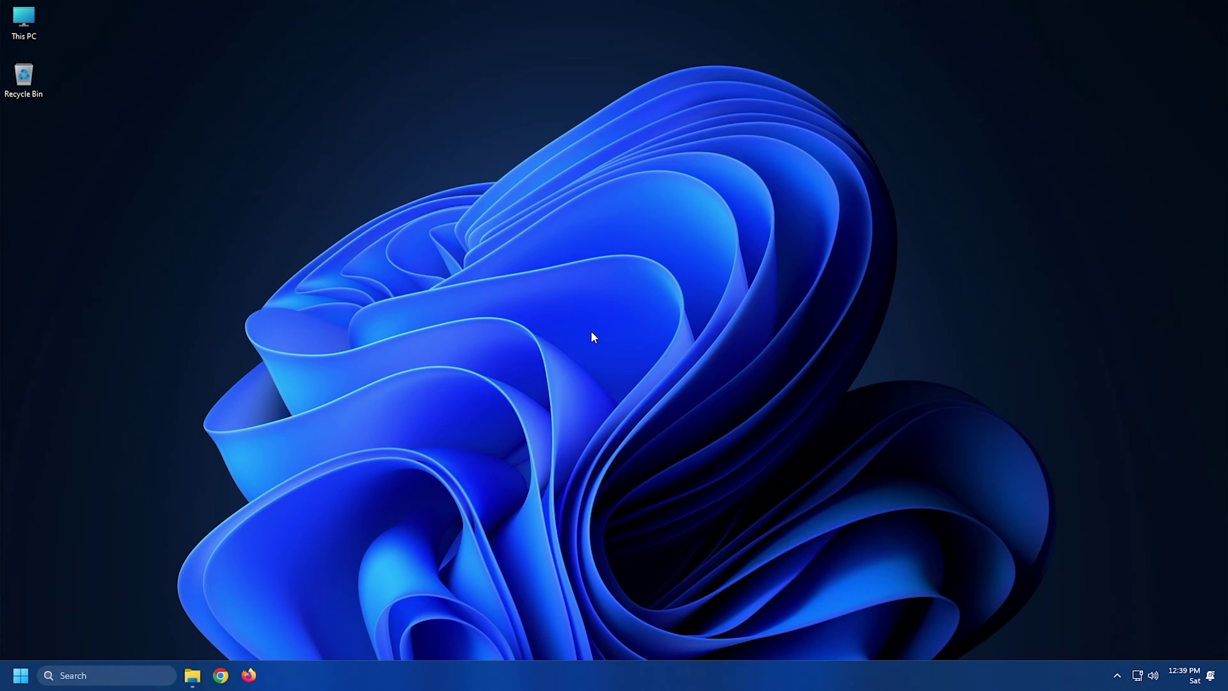
End the Firefox (8) task from Task Manager's Processes list.
{"action": "key", "text": "ctrl+shift+Escape"}
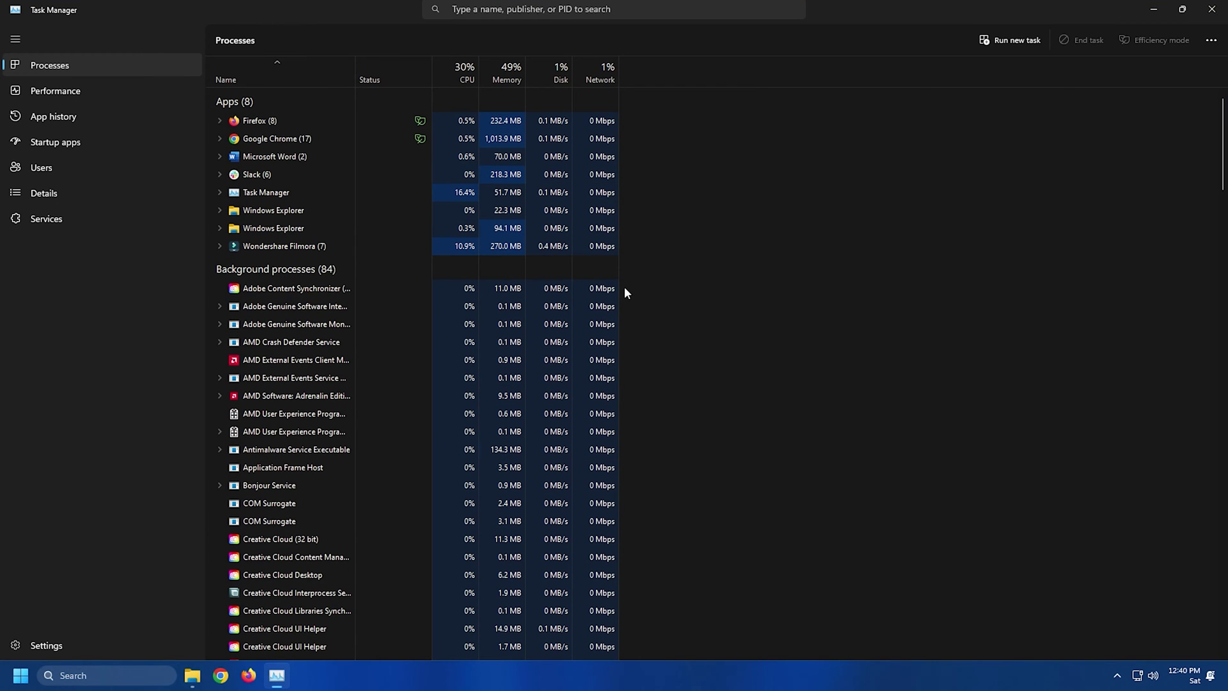
{"action": "left_click", "coordinate": [347, 123]}
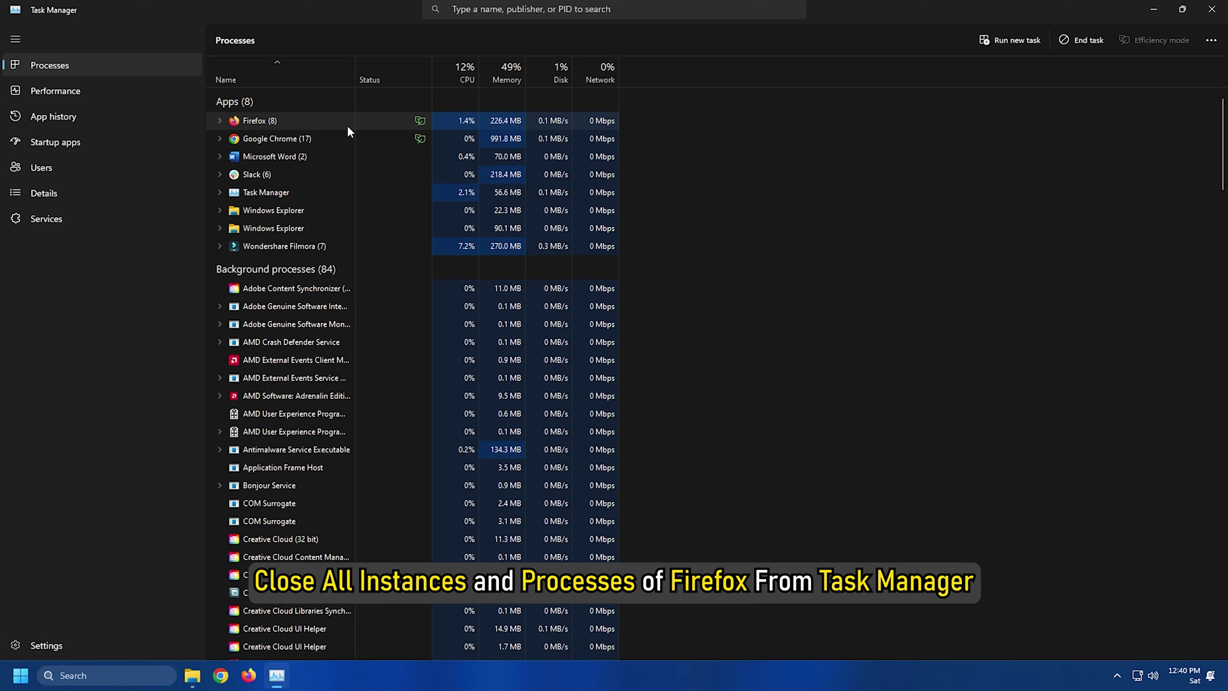
{"action": "right_click", "coordinate": [347, 125]}
{"action": "left_click", "coordinate": [392, 165]}
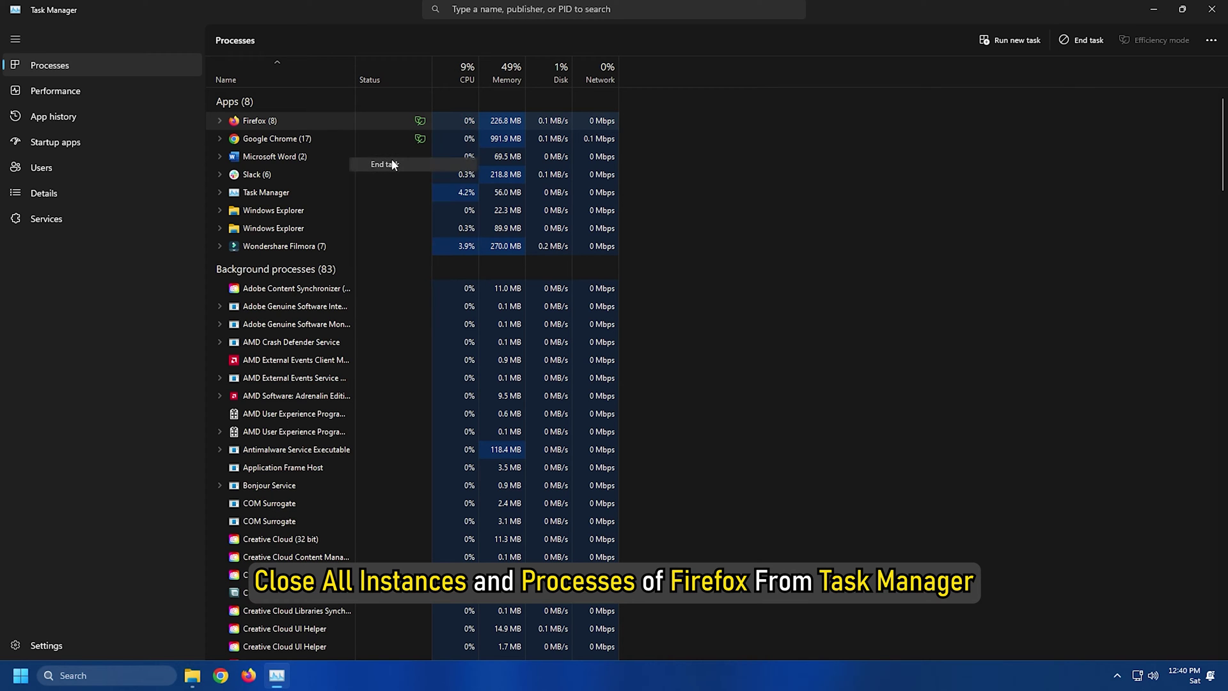
Close Task Manager, play a video from the YouTube results, and open a new private window.
{"action": "left_click", "coordinate": [1207, 8]}
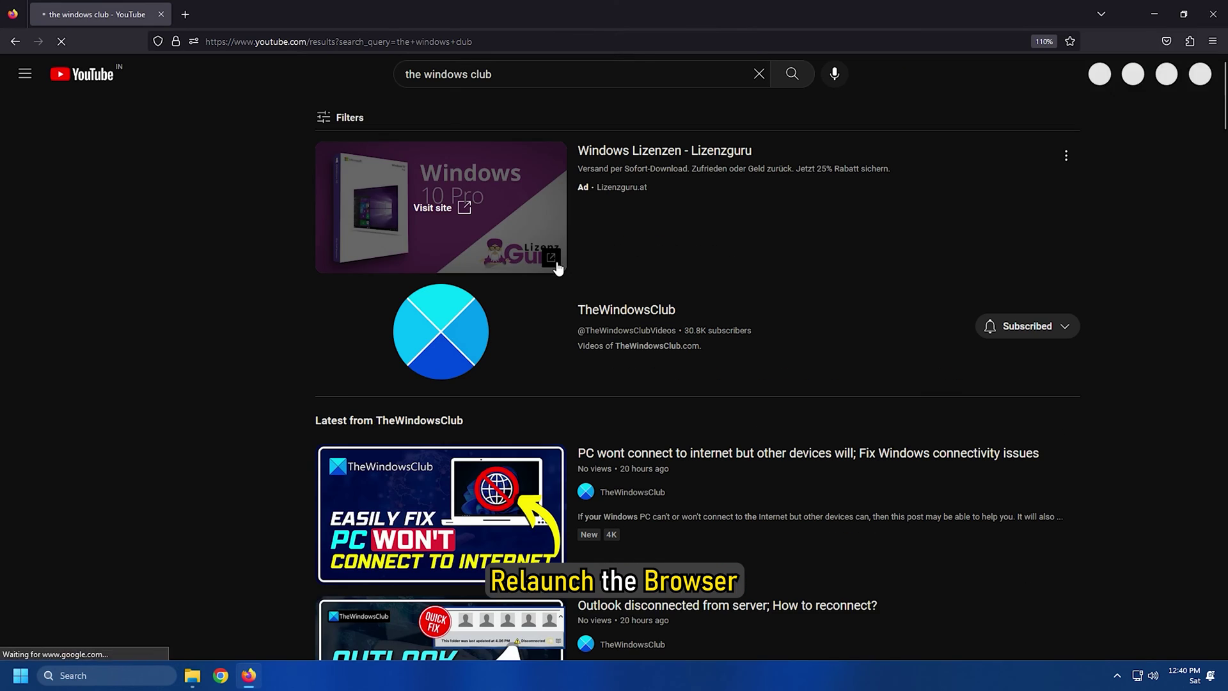
{"action": "left_click", "coordinate": [464, 498]}
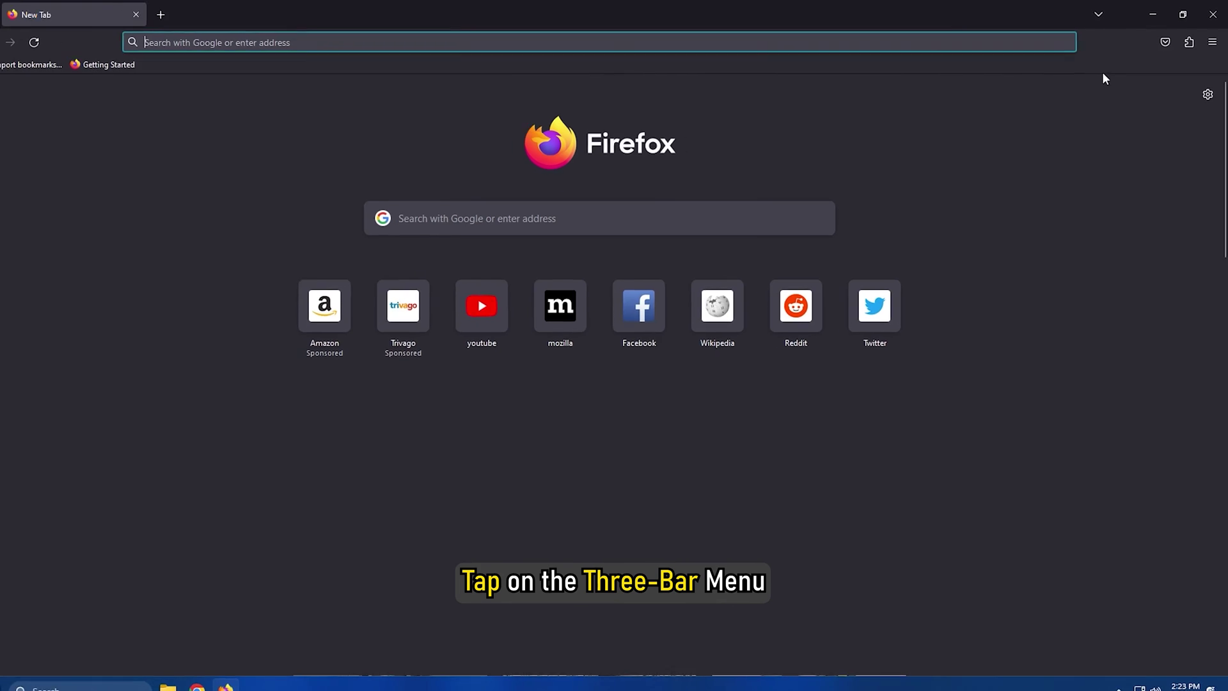
{"action": "left_click", "coordinate": [1213, 42]}
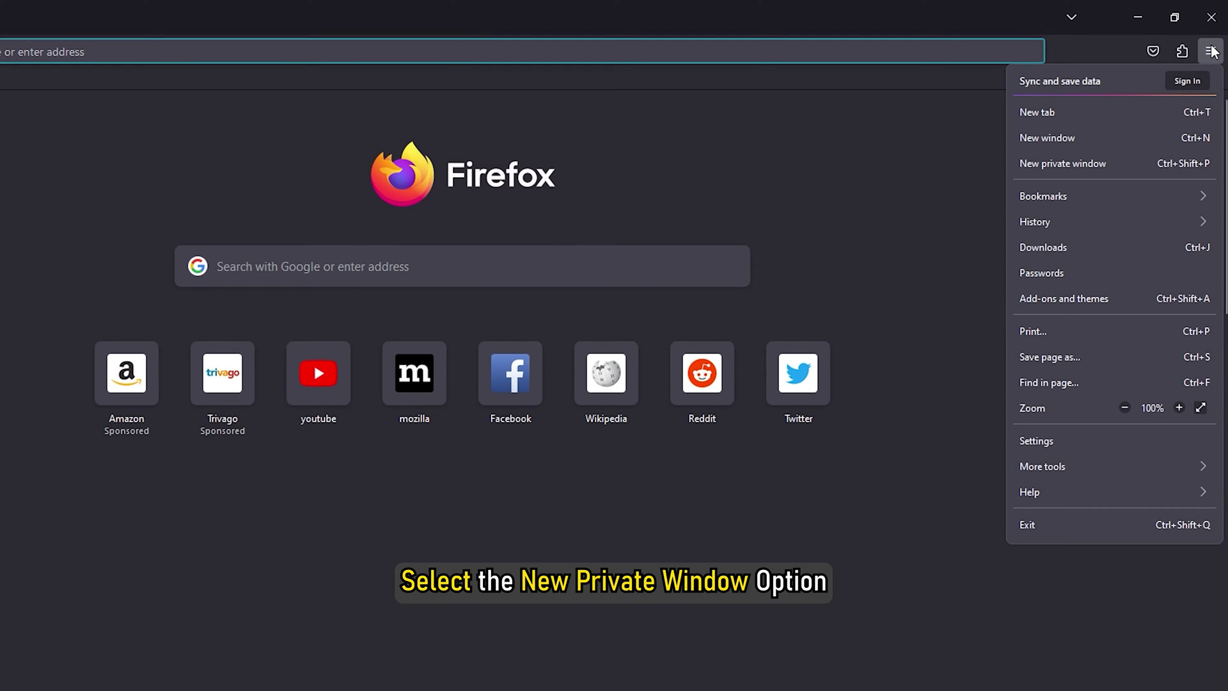
{"action": "left_click", "coordinate": [1085, 164]}
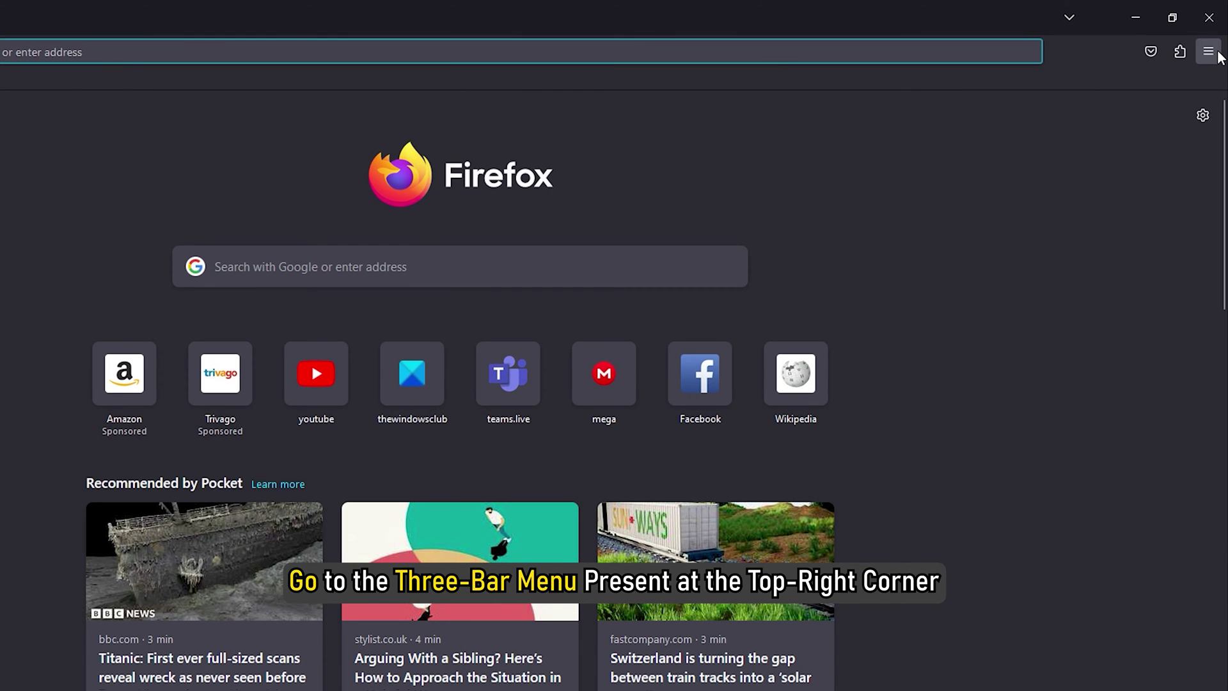
Clear cookies and cache with time range Everything, then relaunch Firefox from the desktop.
{"action": "left_click", "coordinate": [1208, 52]}
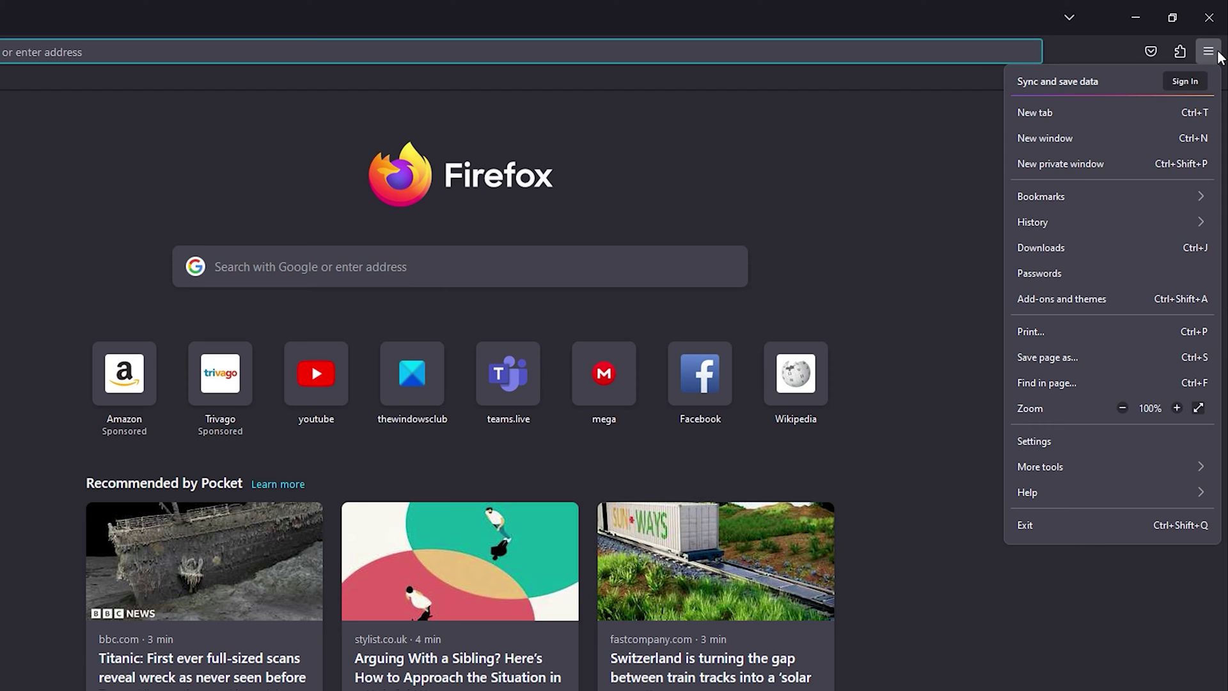
{"action": "left_click", "coordinate": [1137, 228]}
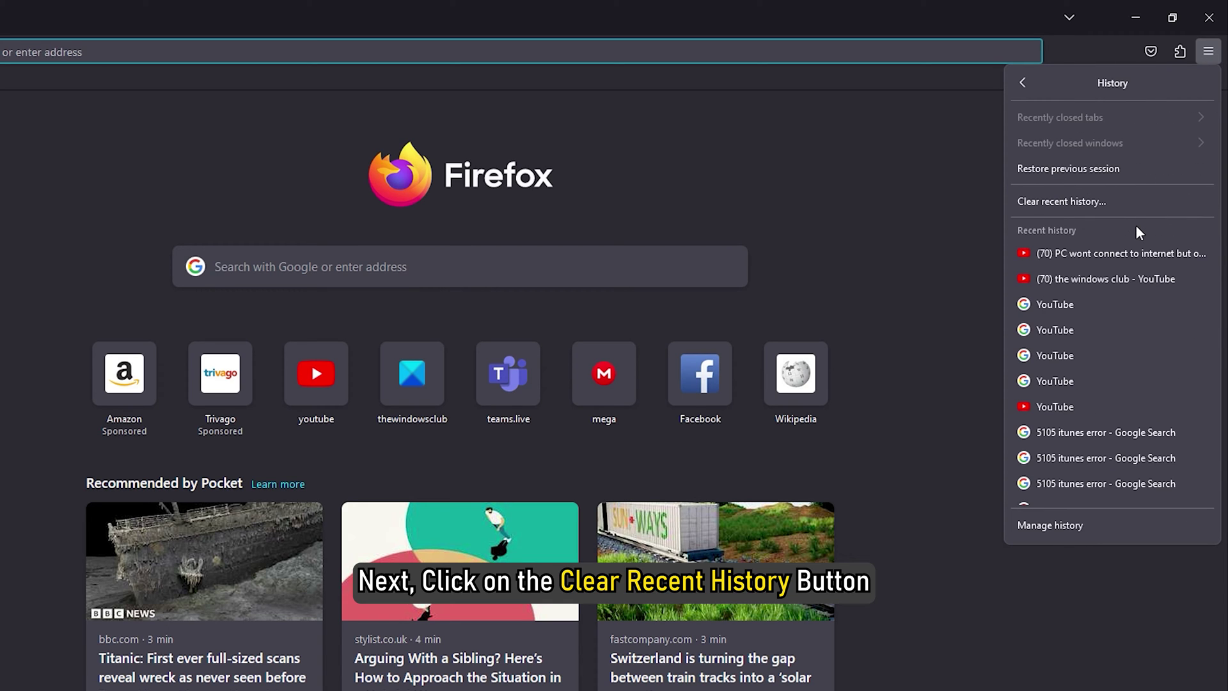
{"action": "left_click", "coordinate": [1130, 202]}
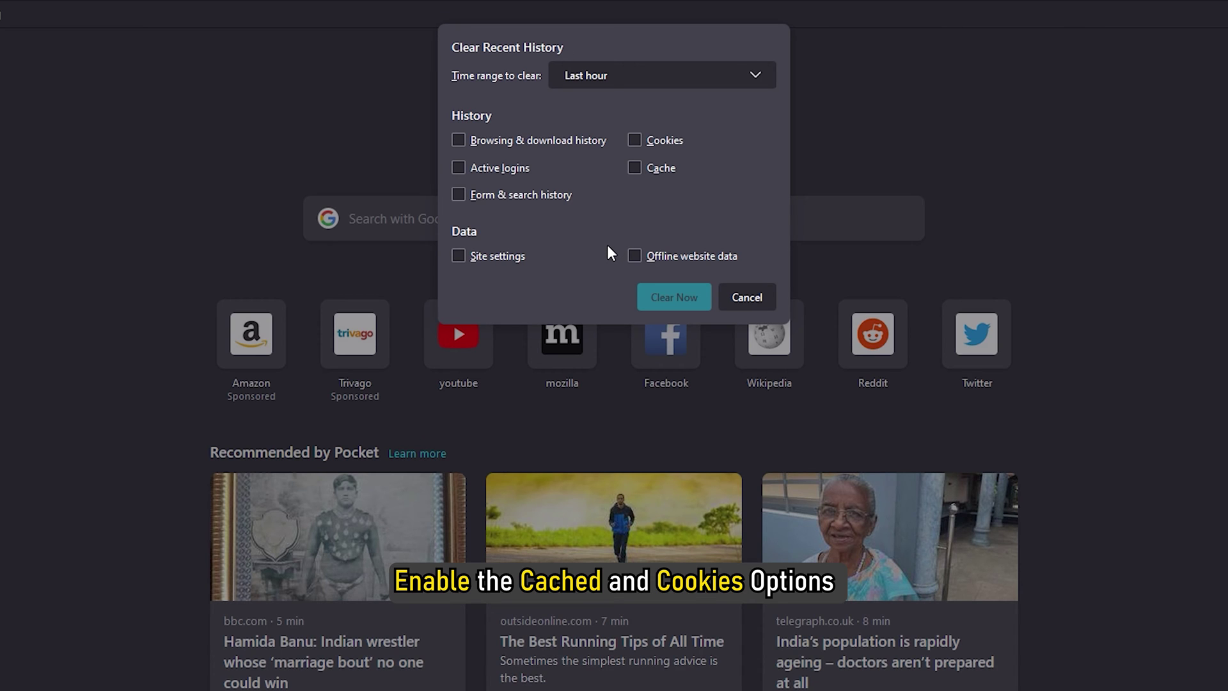
{"action": "left_click", "coordinate": [636, 141]}
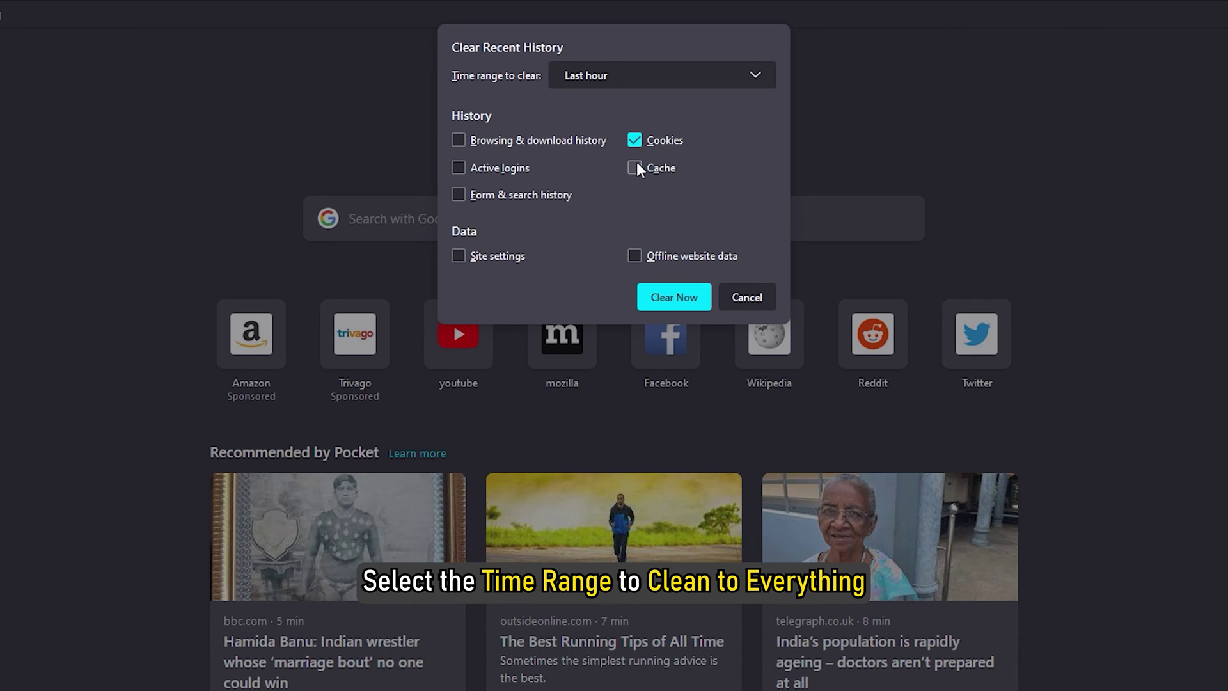
{"action": "left_click", "coordinate": [635, 167]}
{"action": "left_click", "coordinate": [691, 74]}
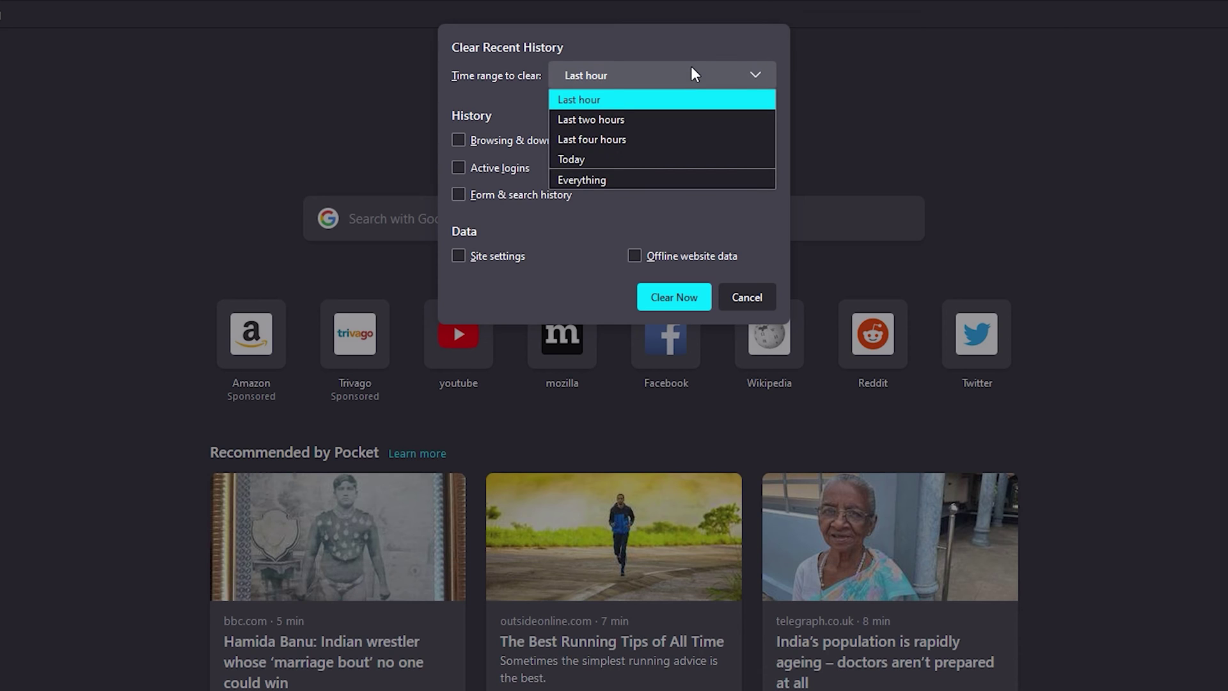
{"action": "left_click", "coordinate": [657, 179]}
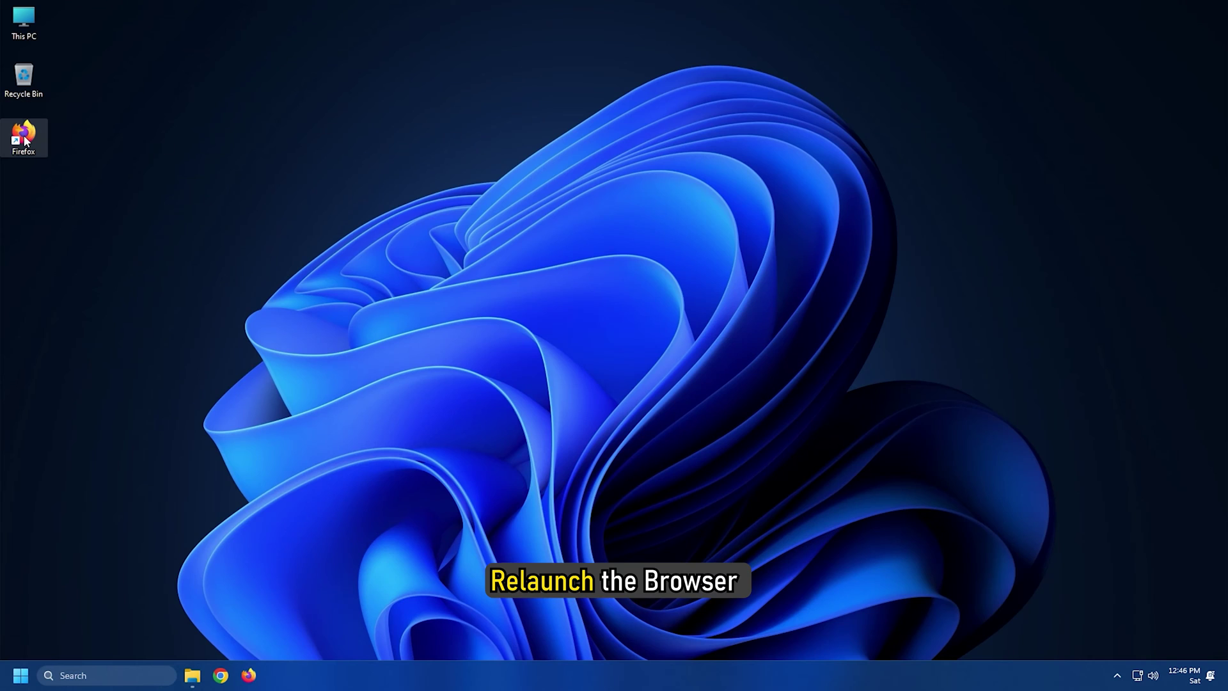
{"action": "double_click", "coordinate": [24, 136]}
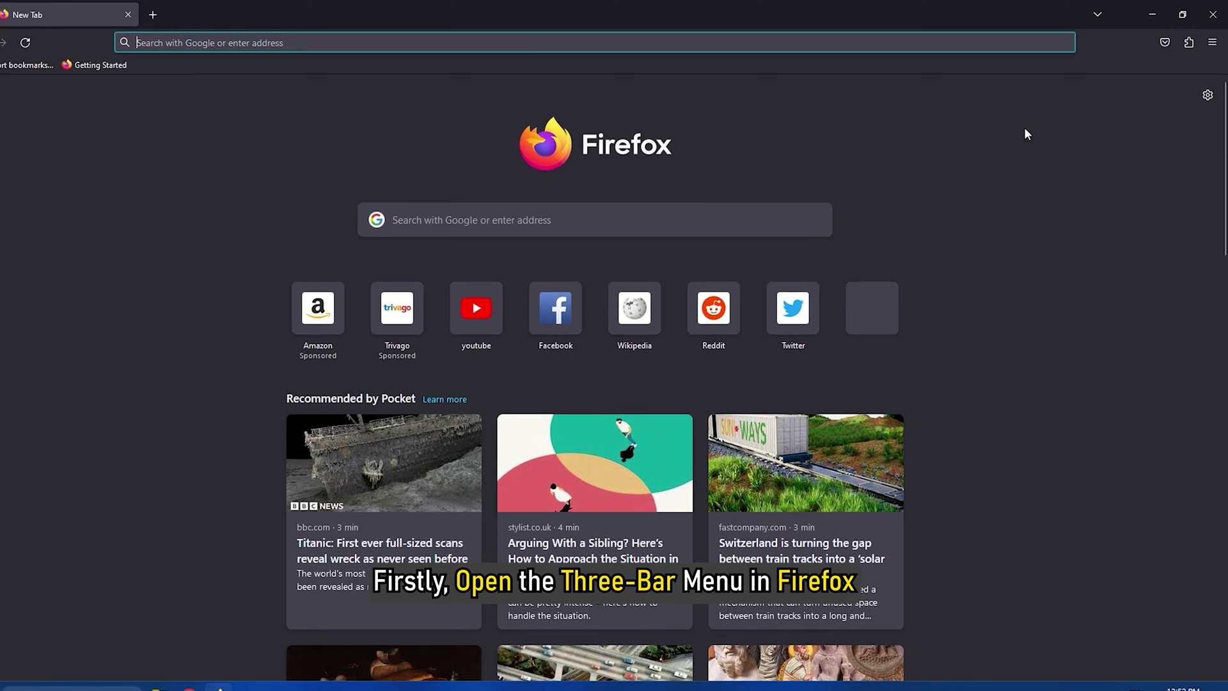
Uncheck 'Use recommended performance settings' under Performance in Firefox's General settings.
{"action": "left_click", "coordinate": [1212, 46]}
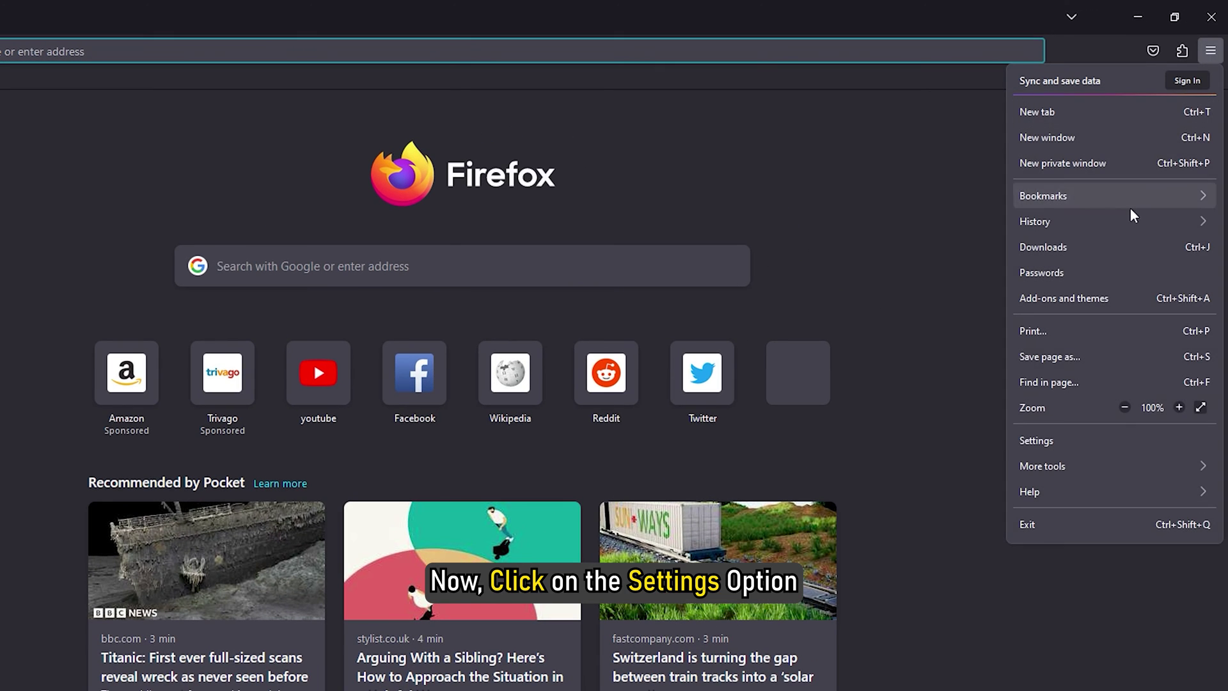
{"action": "left_click", "coordinate": [1070, 440]}
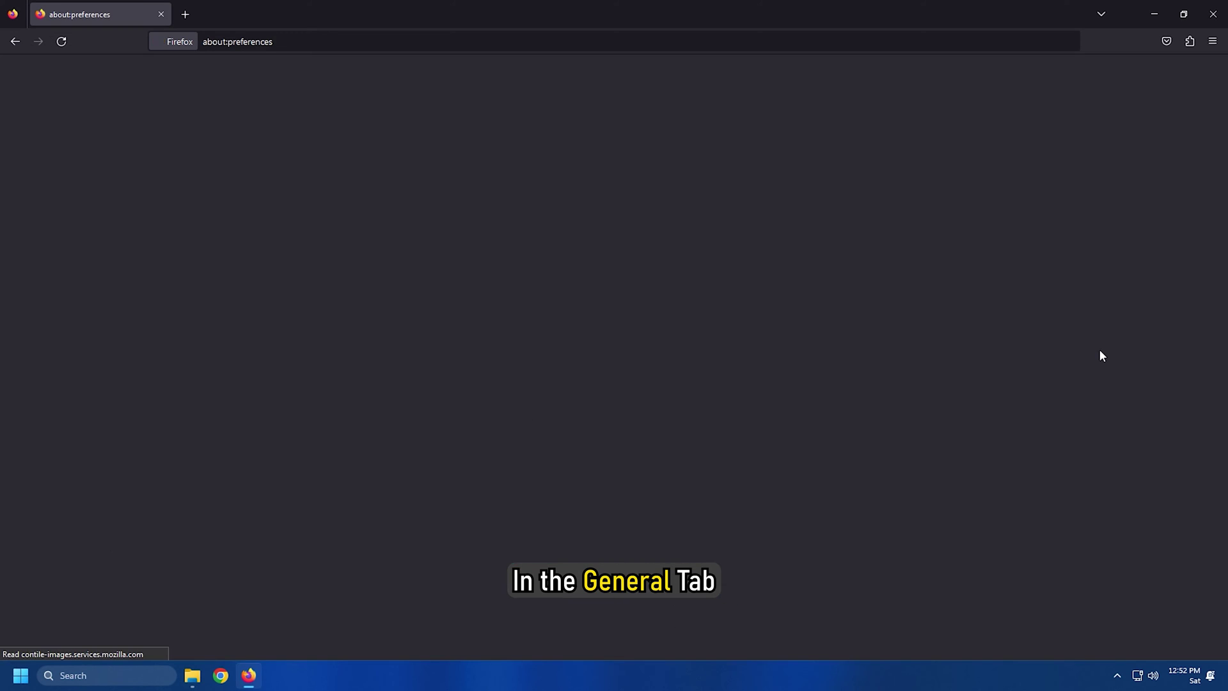
{"action": "scroll", "coordinate": [860, 445], "scroll_direction": "down", "scroll_amount": 8}
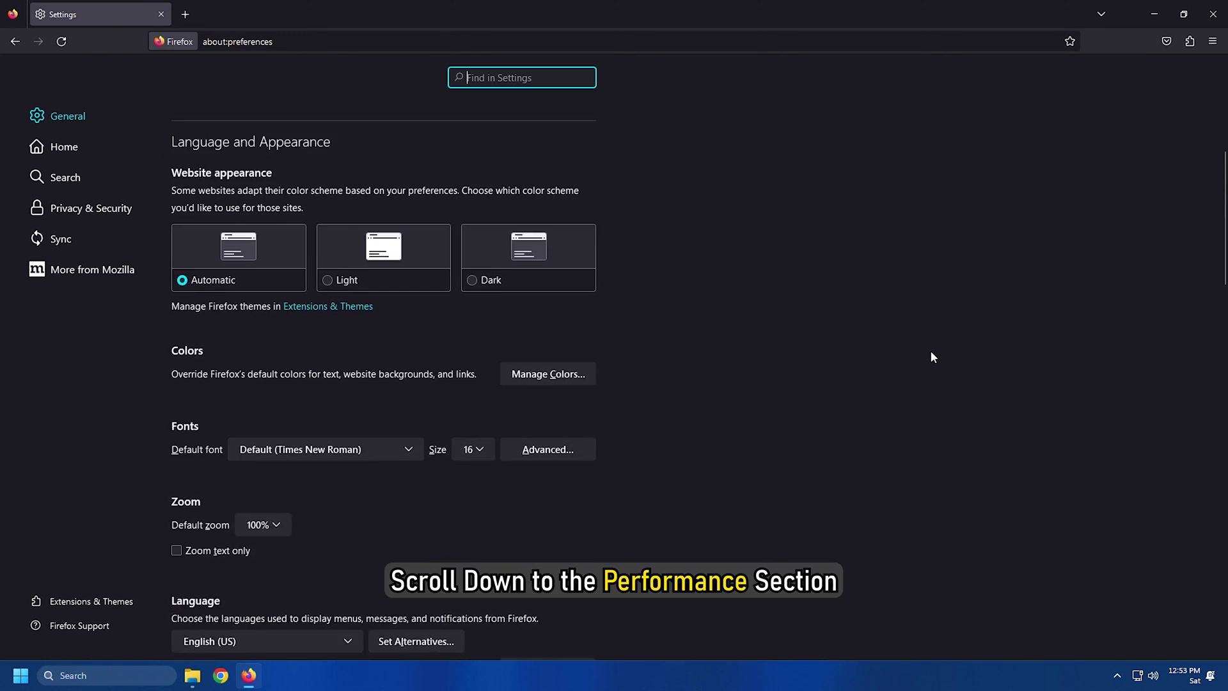
{"action": "scroll", "coordinate": [931, 352], "scroll_direction": "down", "scroll_amount": 15}
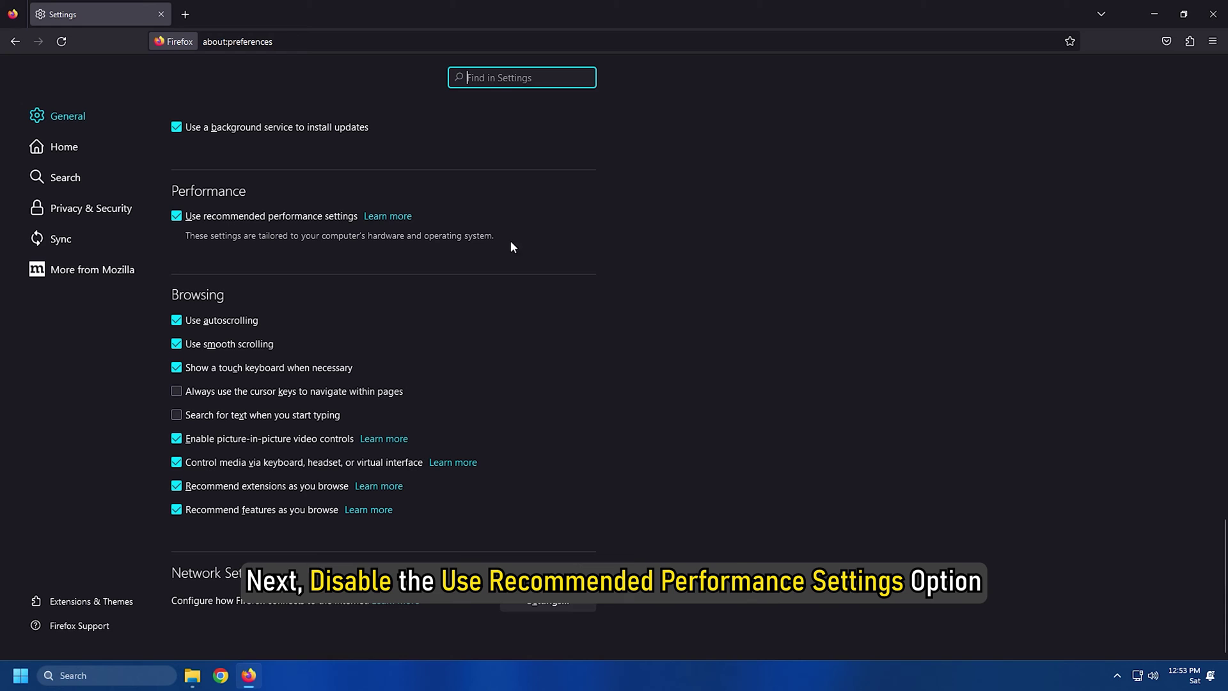
{"action": "left_click", "coordinate": [176, 216]}
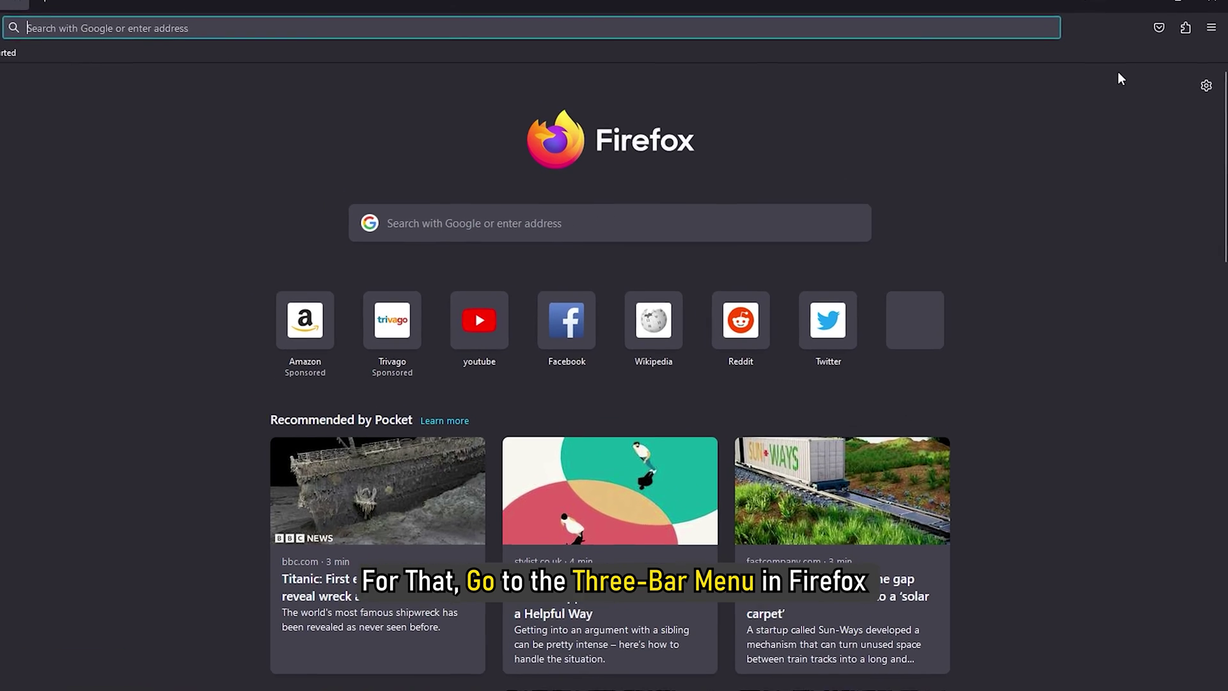
Turn off Enhancer for YouTube and Sidebery in Add-ons and themes, then remove Sidebery.
{"action": "left_click", "coordinate": [1210, 53]}
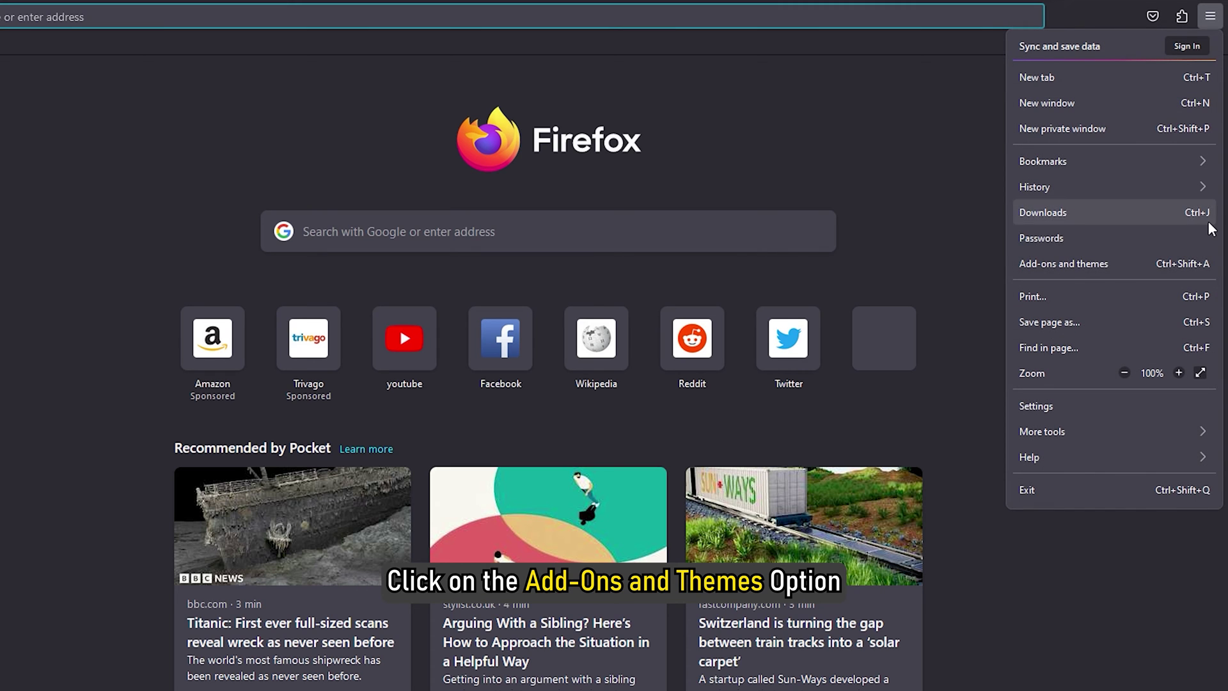
{"action": "left_click", "coordinate": [1201, 265]}
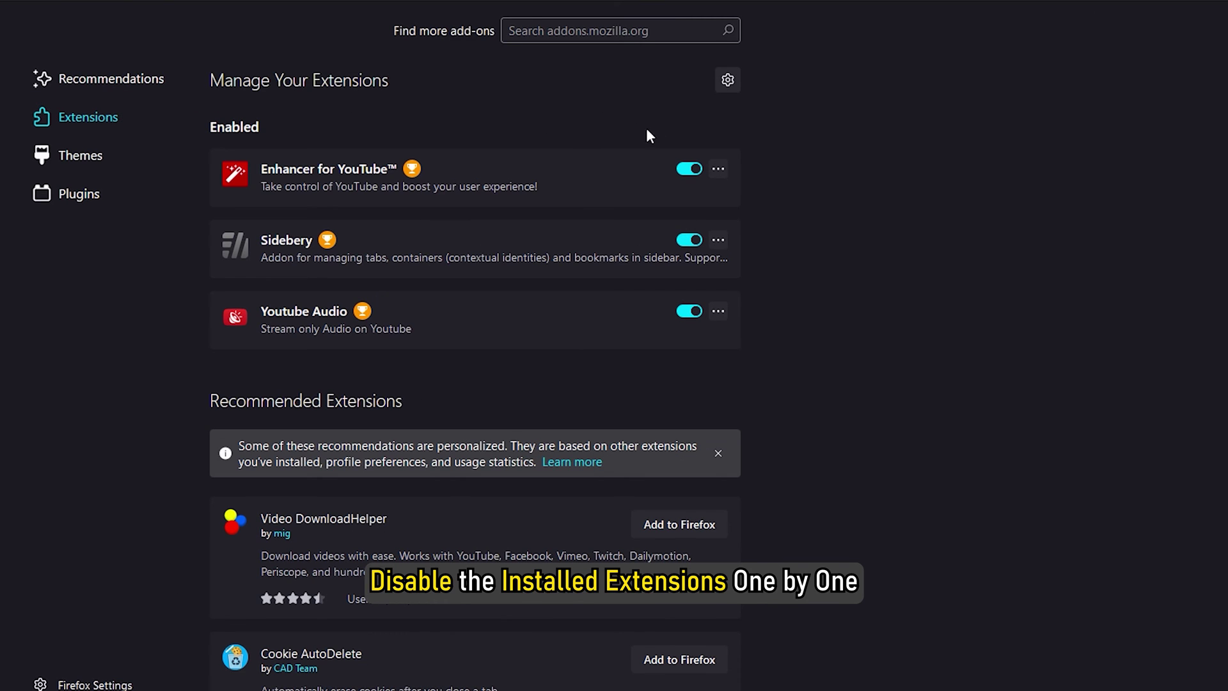
{"action": "left_click", "coordinate": [691, 168]}
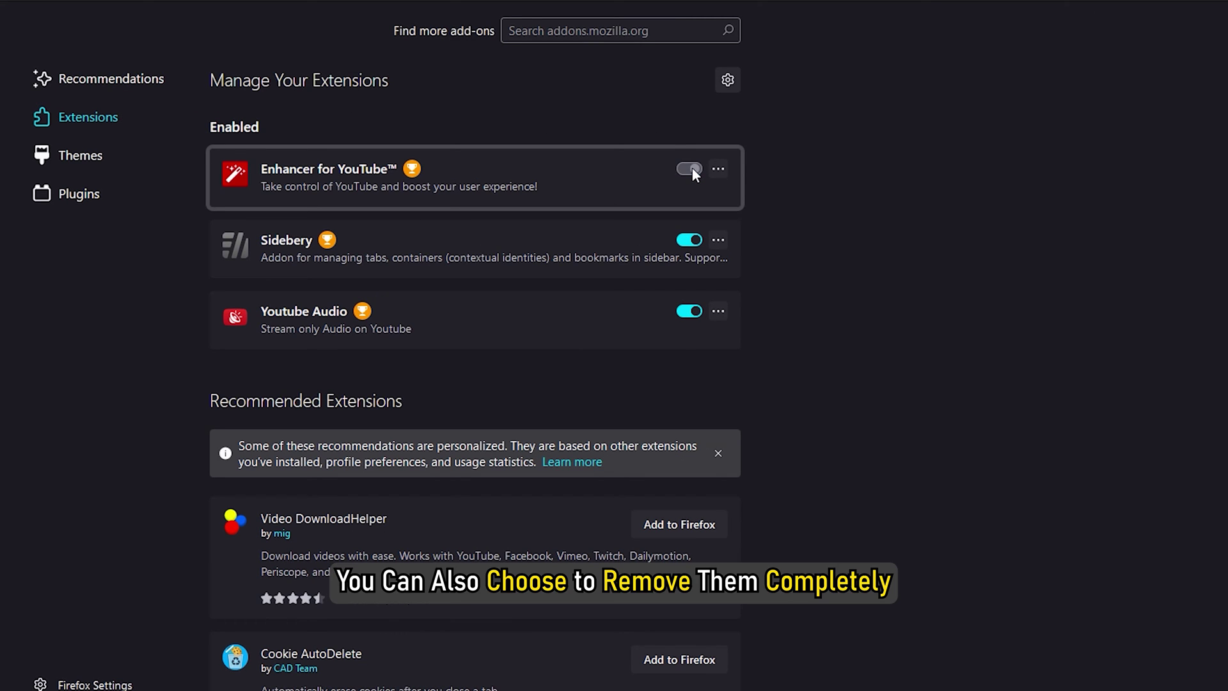
{"action": "left_click", "coordinate": [692, 167]}
{"action": "left_click", "coordinate": [716, 168]}
{"action": "left_click", "coordinate": [726, 195]}
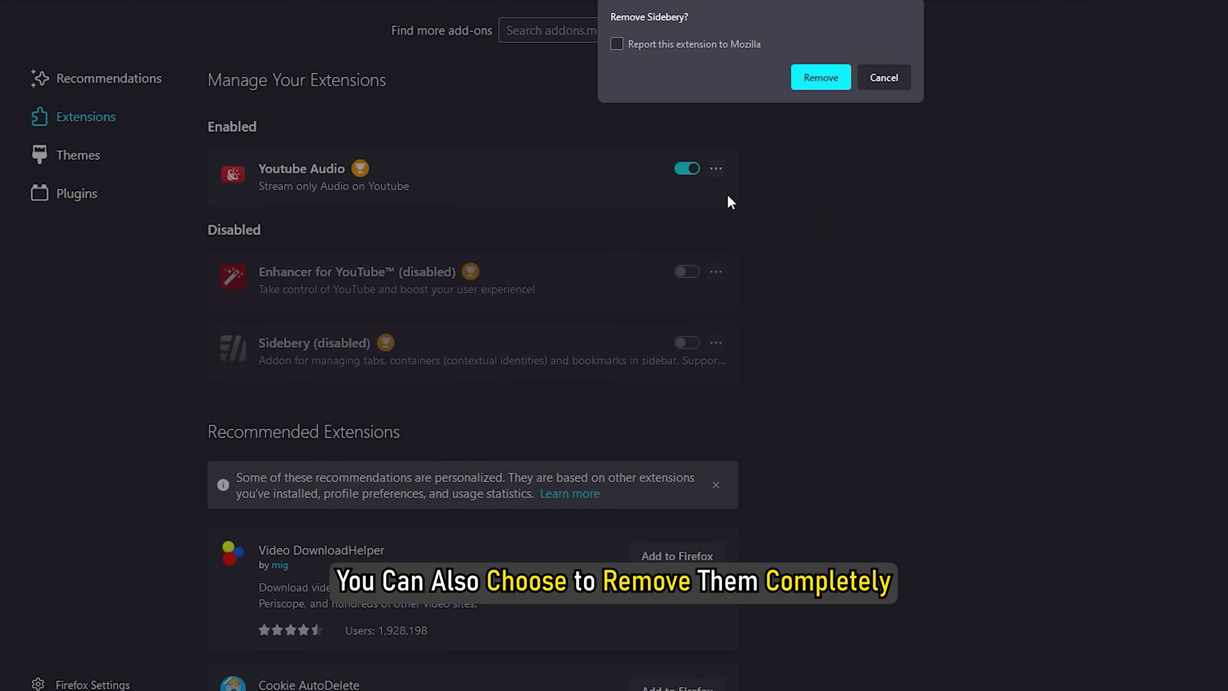
{"action": "left_click", "coordinate": [839, 82]}
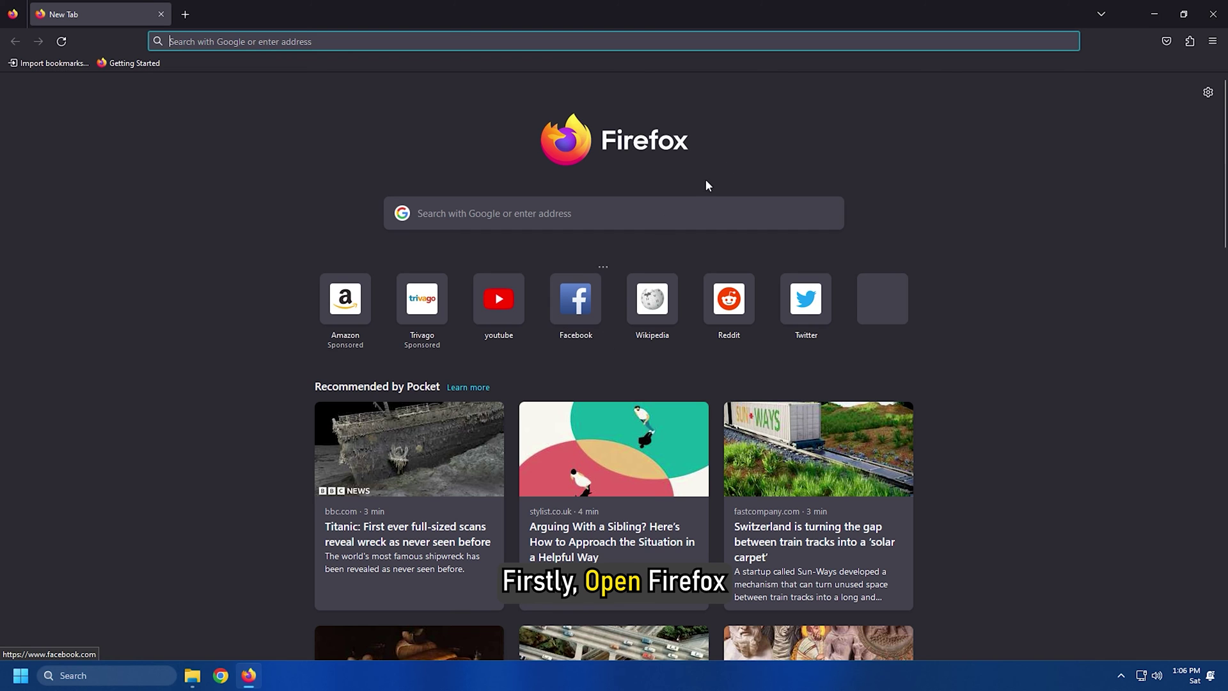
Run Refresh Firefox from the Troubleshooting Information page and confirm the reset.
{"action": "left_click", "coordinate": [1212, 42]}
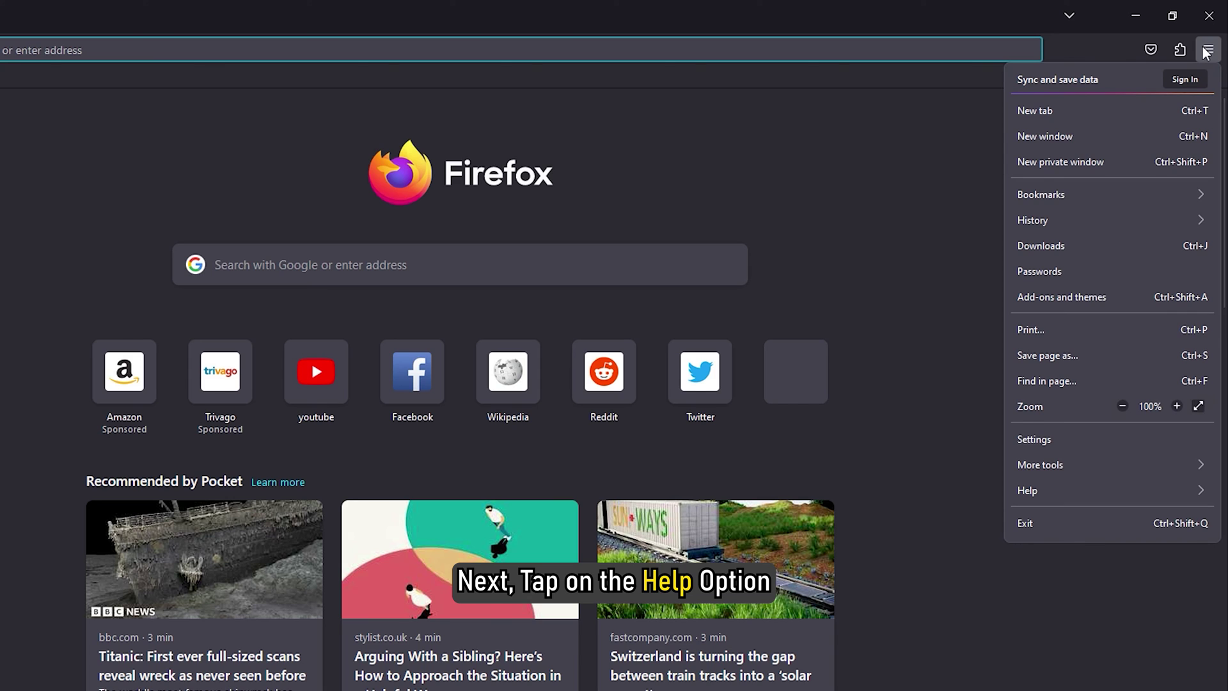
{"action": "left_click", "coordinate": [1097, 490]}
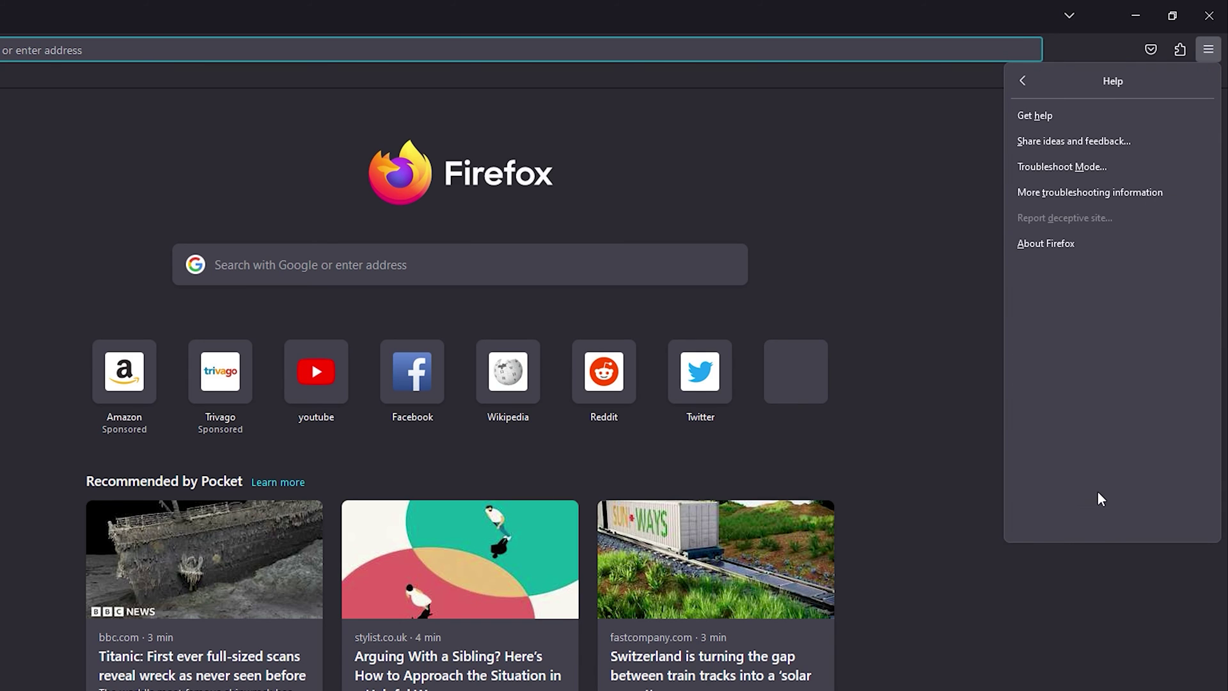
{"action": "left_click", "coordinate": [1116, 191]}
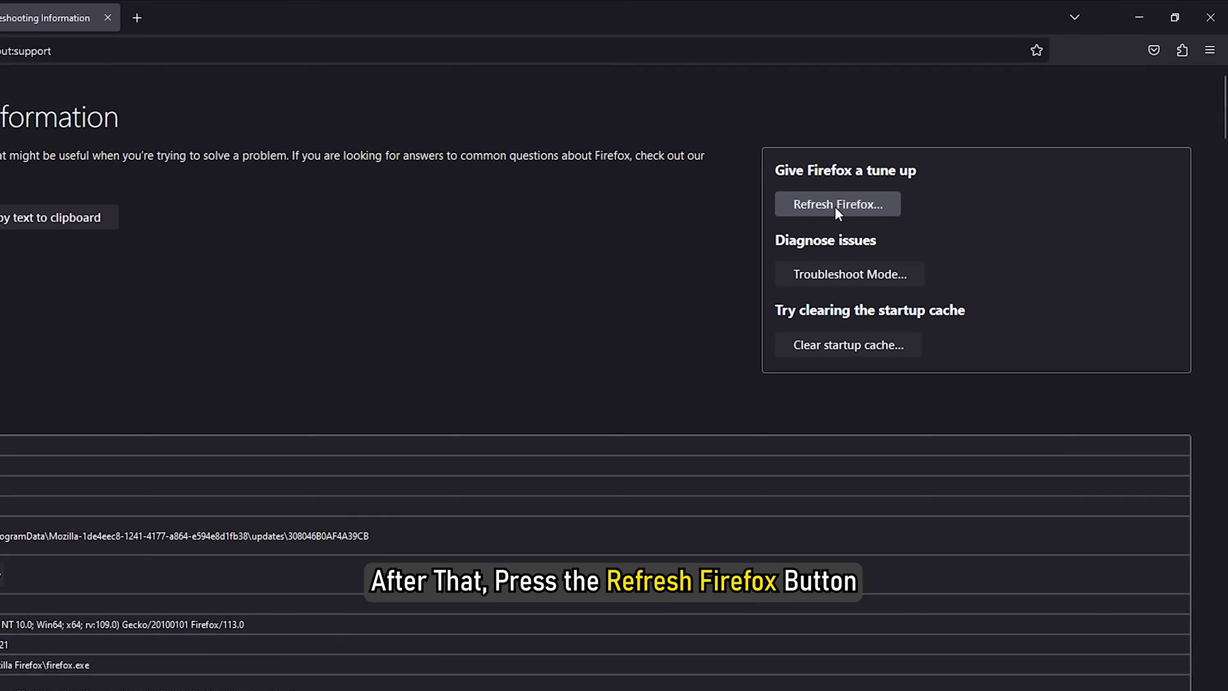
{"action": "left_click", "coordinate": [826, 215]}
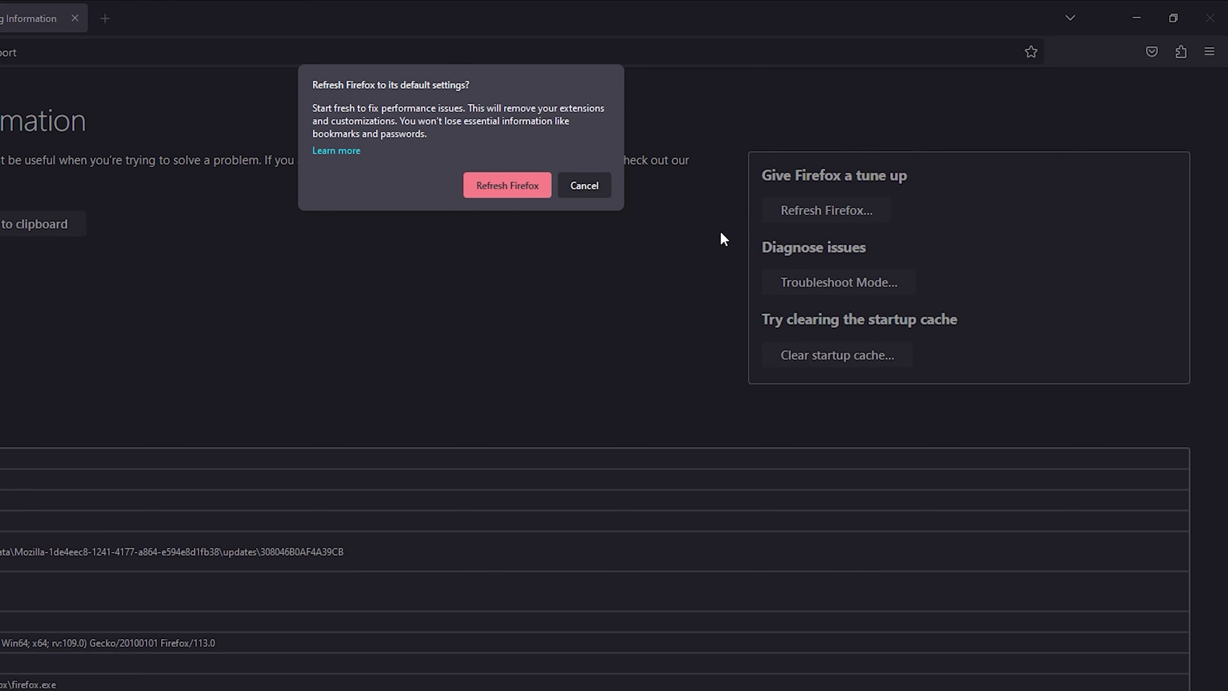
{"action": "left_click", "coordinate": [512, 188]}
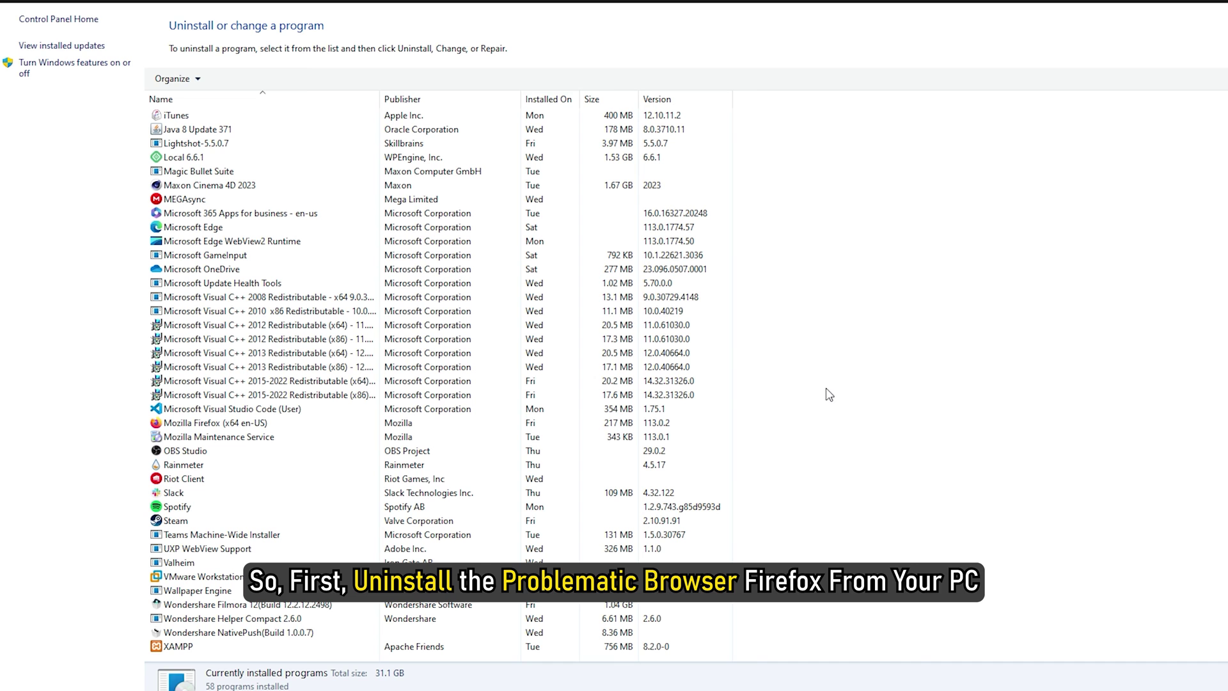
Uninstall Mozilla Firefox (x64 en-US) from Control Panel, approving the prompt and finishing the wizard.
{"action": "right_click", "coordinate": [210, 429]}
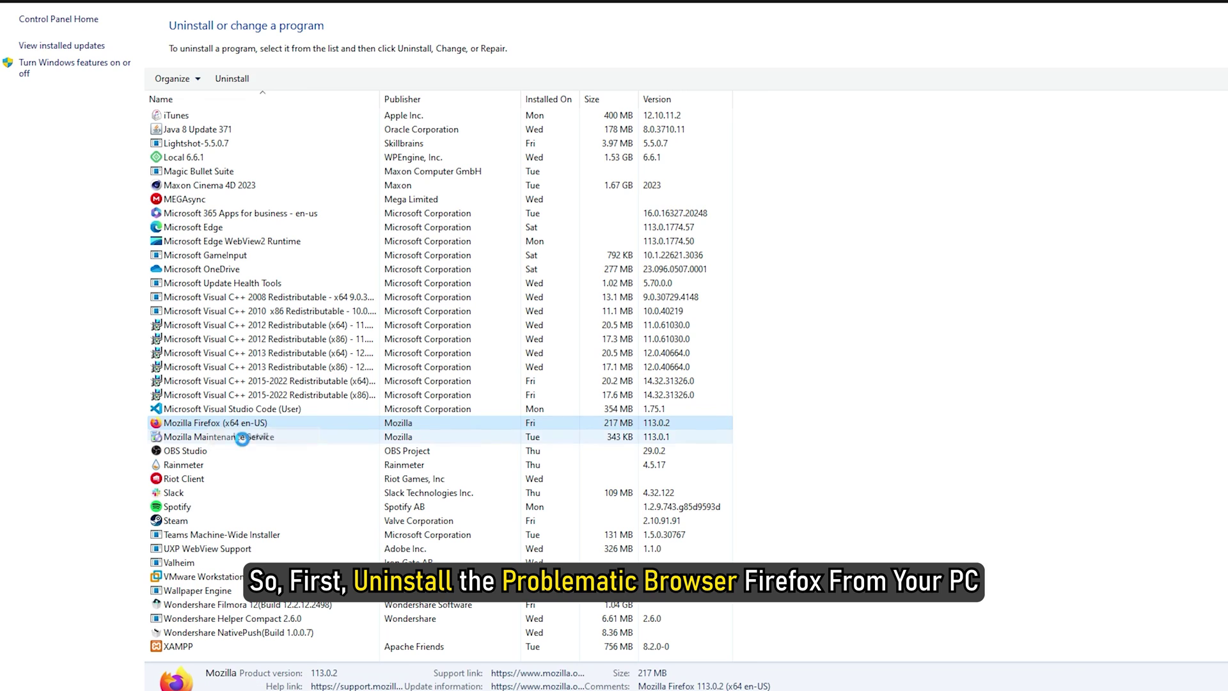
{"action": "left_click", "coordinate": [253, 437]}
{"action": "key", "text": "alt+y"}
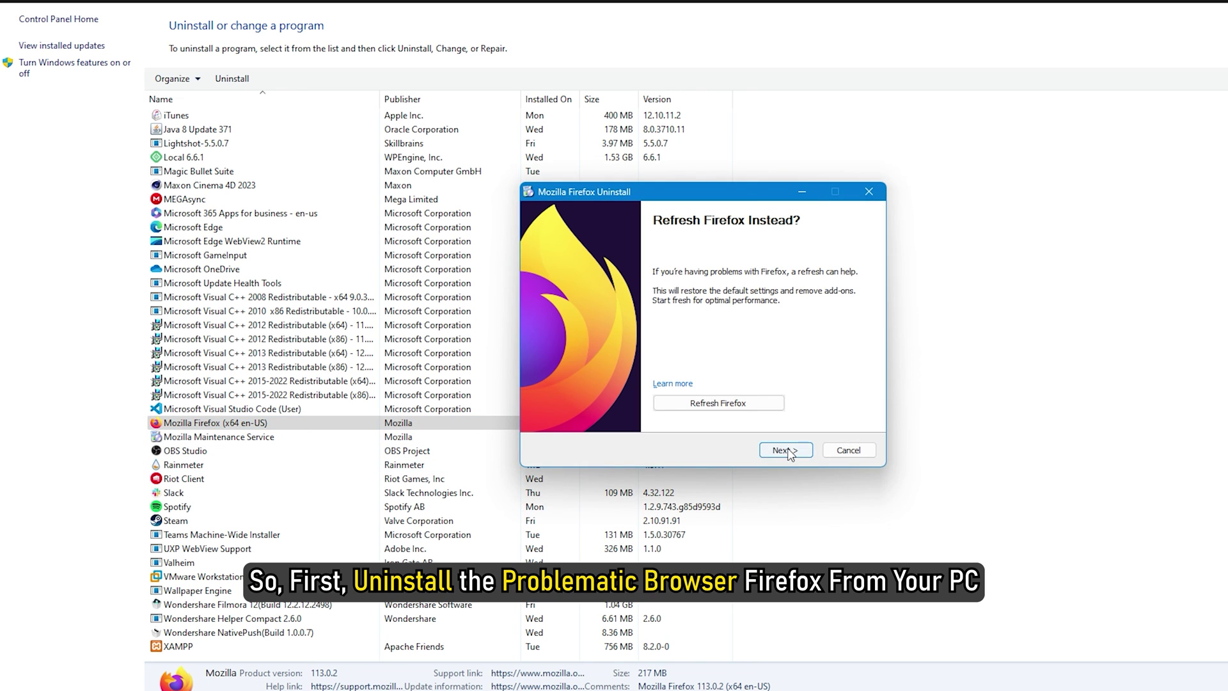
{"action": "left_click", "coordinate": [789, 450]}
{"action": "left_click", "coordinate": [788, 451]}
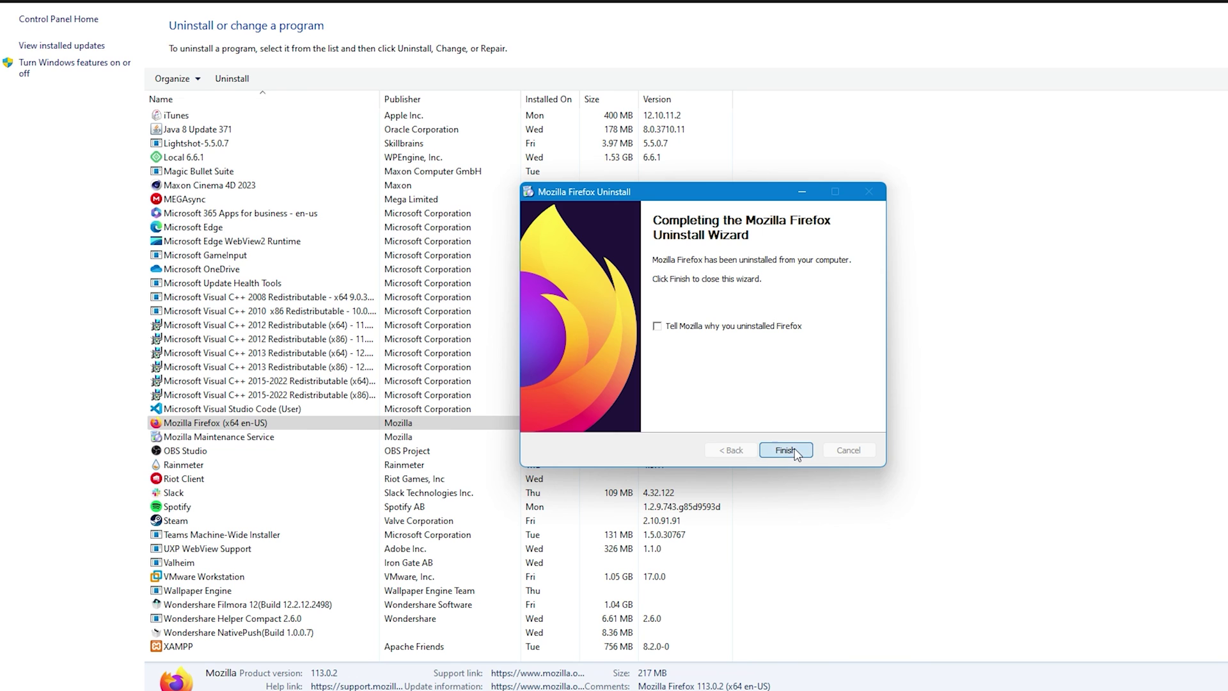
{"action": "left_click", "coordinate": [795, 451]}
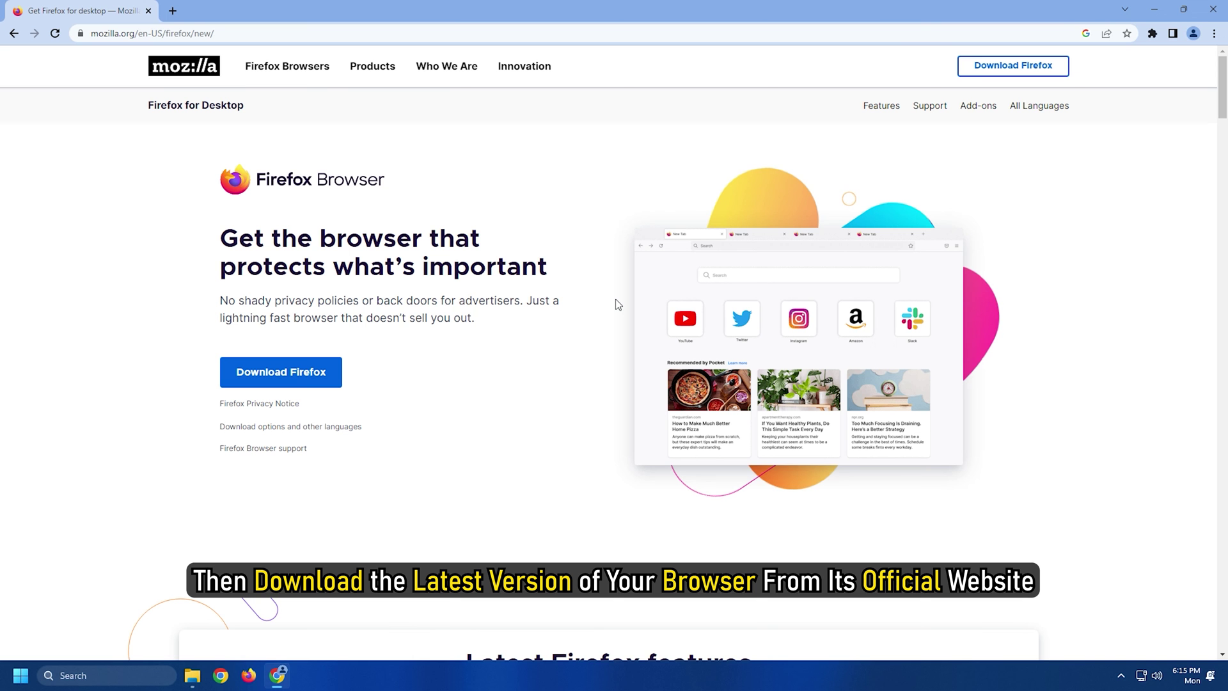
Download the Firefox Installer from mozilla.org in Chrome and run it, allowing the UAC prompt.
{"action": "left_click", "coordinate": [301, 371]}
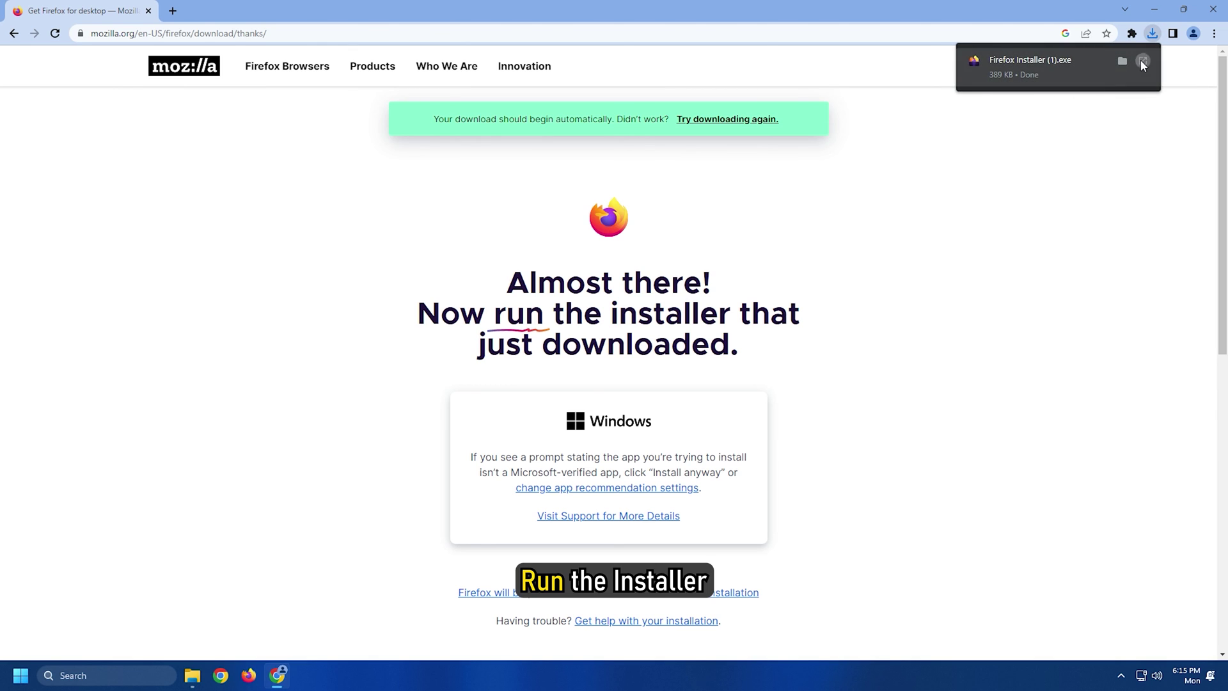
{"action": "left_click", "coordinate": [1143, 61]}
{"action": "left_click", "coordinate": [555, 451]}
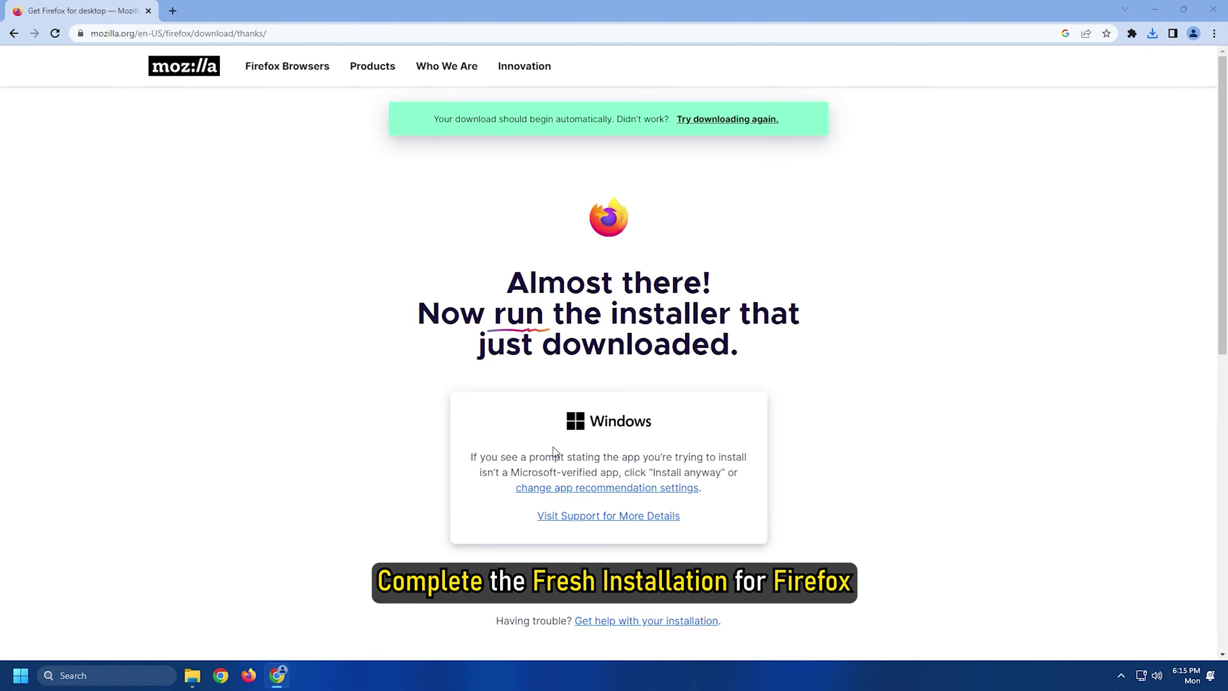